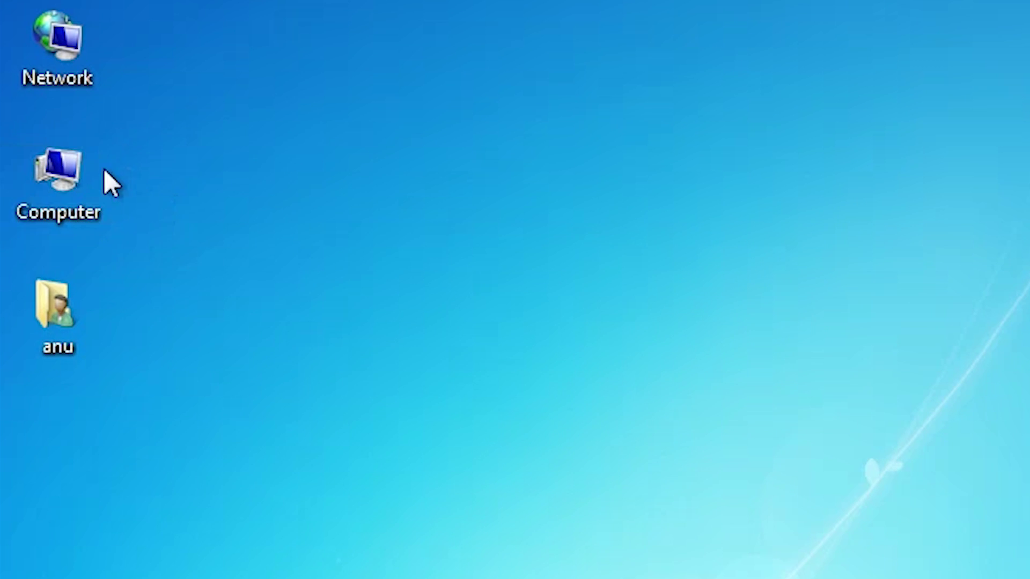
# View the Computer's system information window, then close it.
pyautogui.rightClick(73, 192)
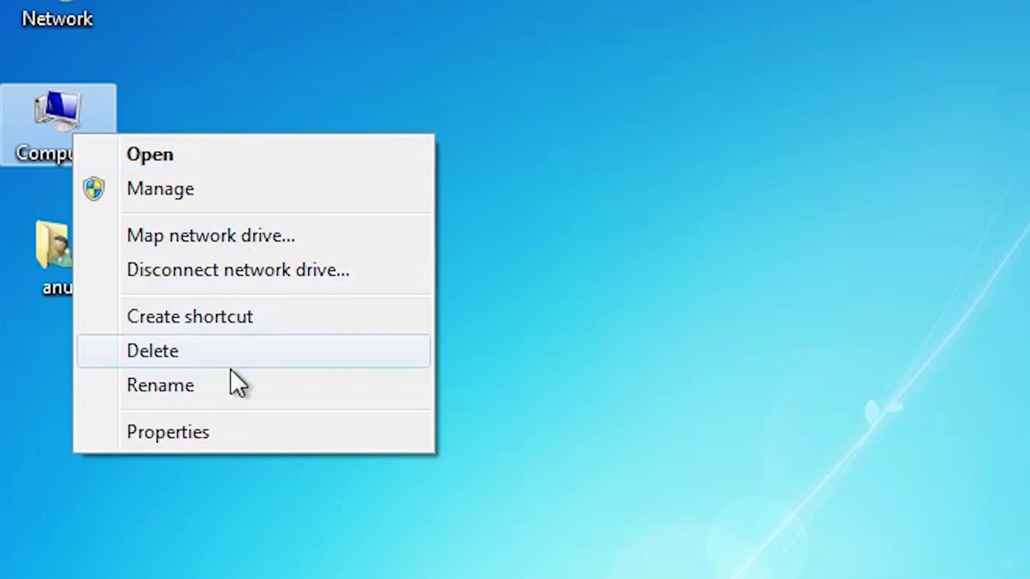
pyautogui.click(209, 490)
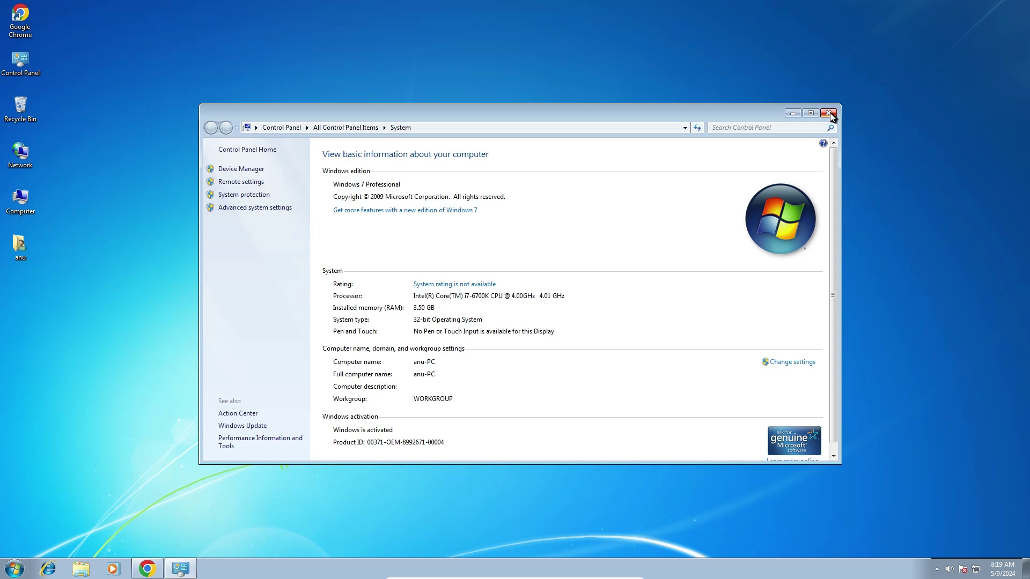
pyautogui.click(830, 114)
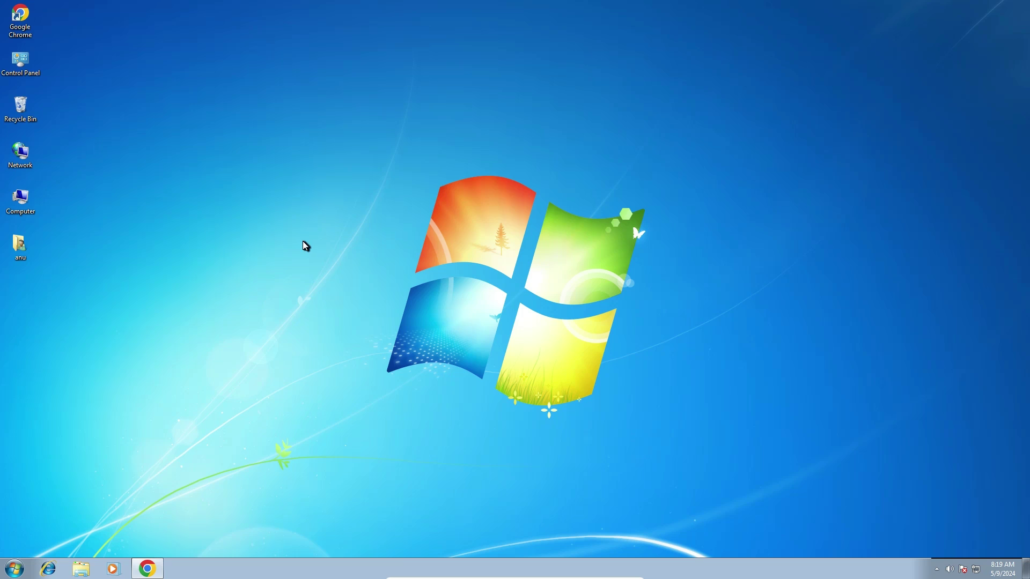
# Rerun the P1606dn driver search in Chrome and open the support.hp.com result in a new tab.
pyautogui.click(156, 564)
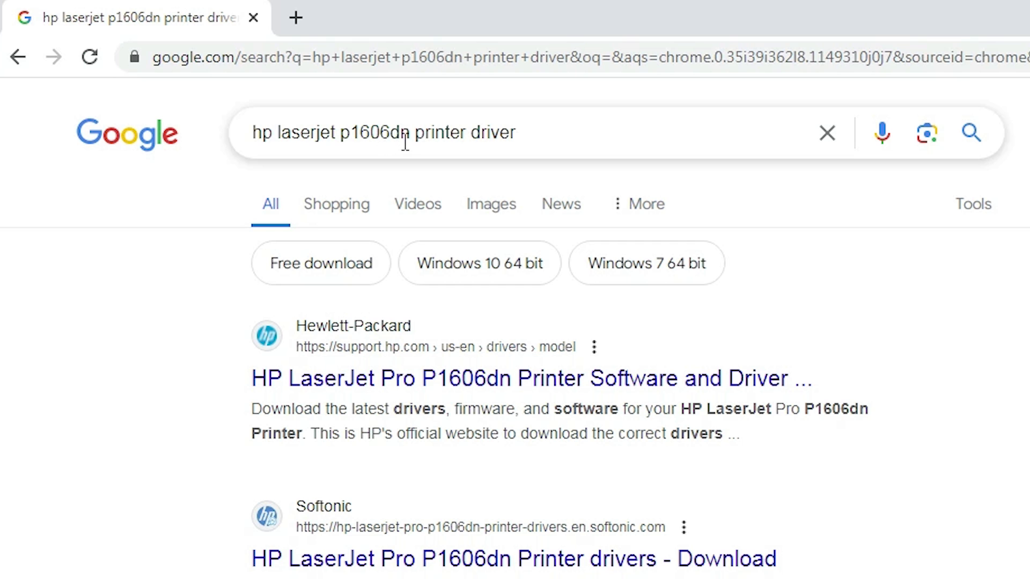
pyautogui.click(554, 135)
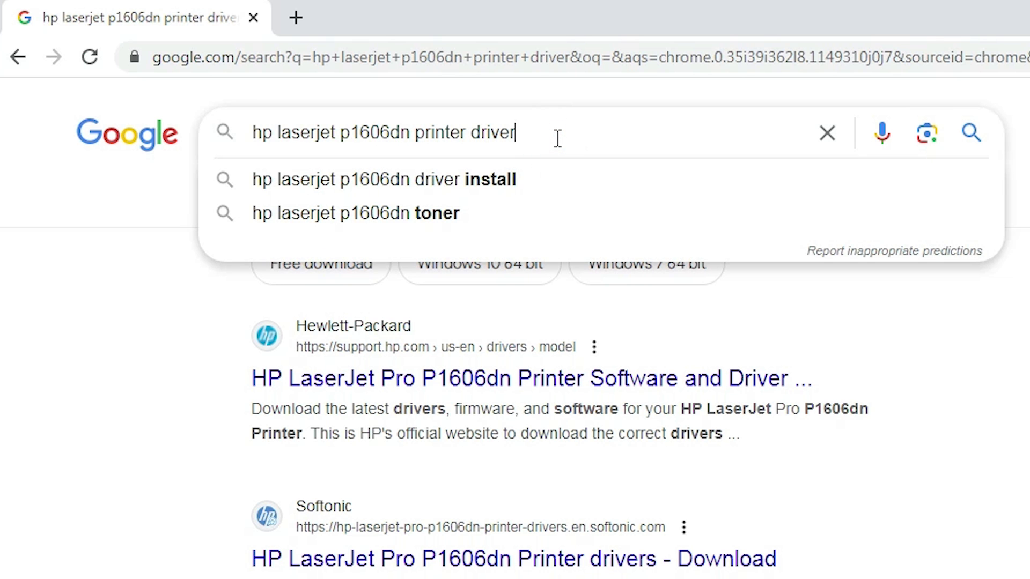
pyautogui.press('Return')
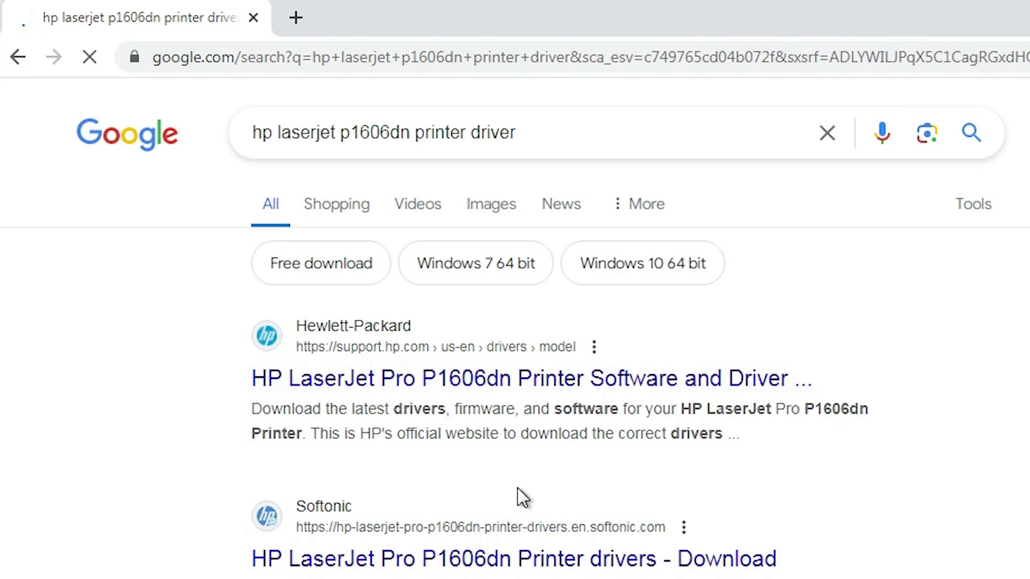
pyautogui.rightClick(473, 386)
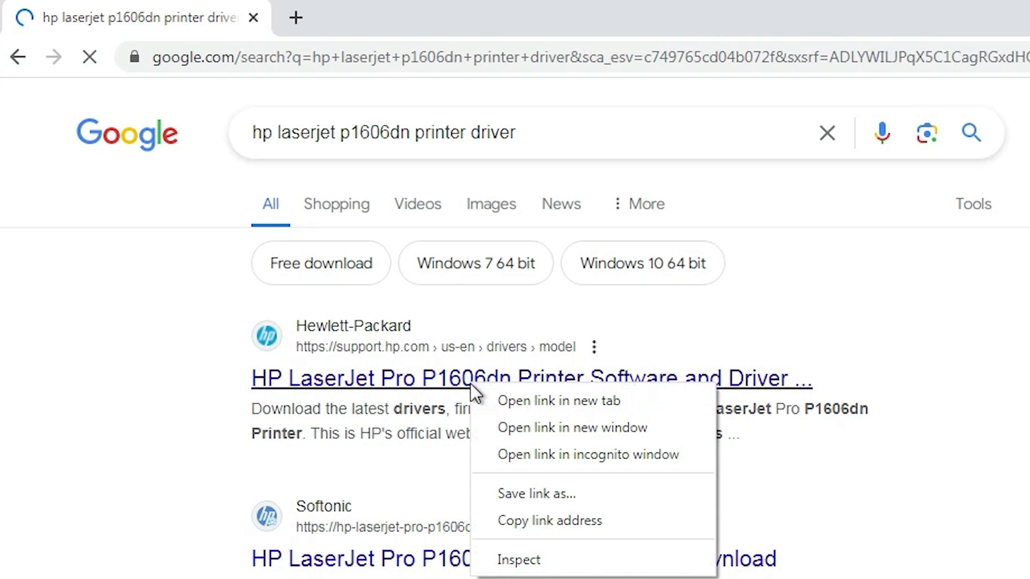
pyautogui.click(548, 398)
pyautogui.click(411, 6)
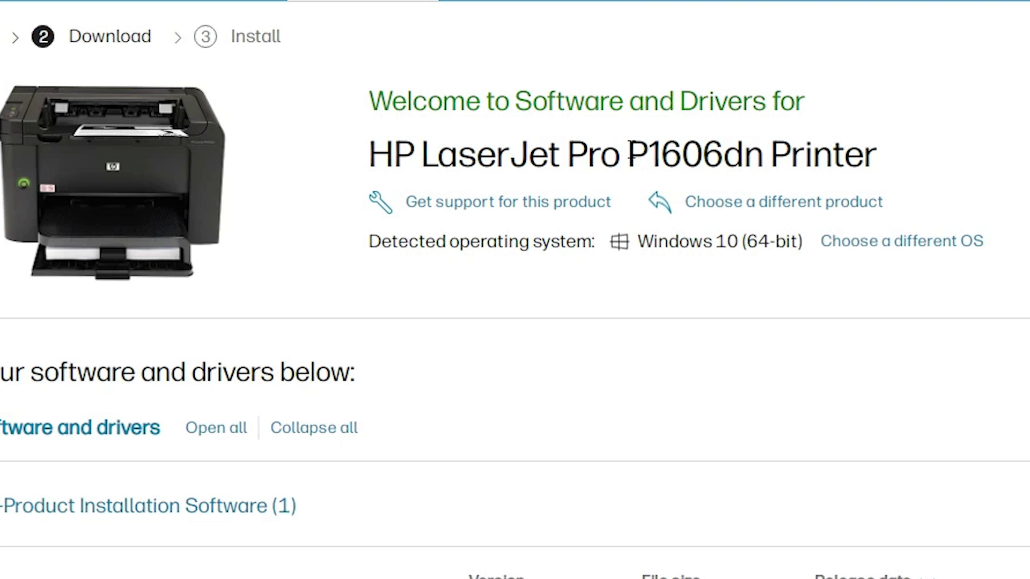
# Highlight the P1606dn model name and pick Windows 7 (32-bit) from the OS version list.
pyautogui.moveTo(629, 156); pyautogui.dragTo(757, 161)
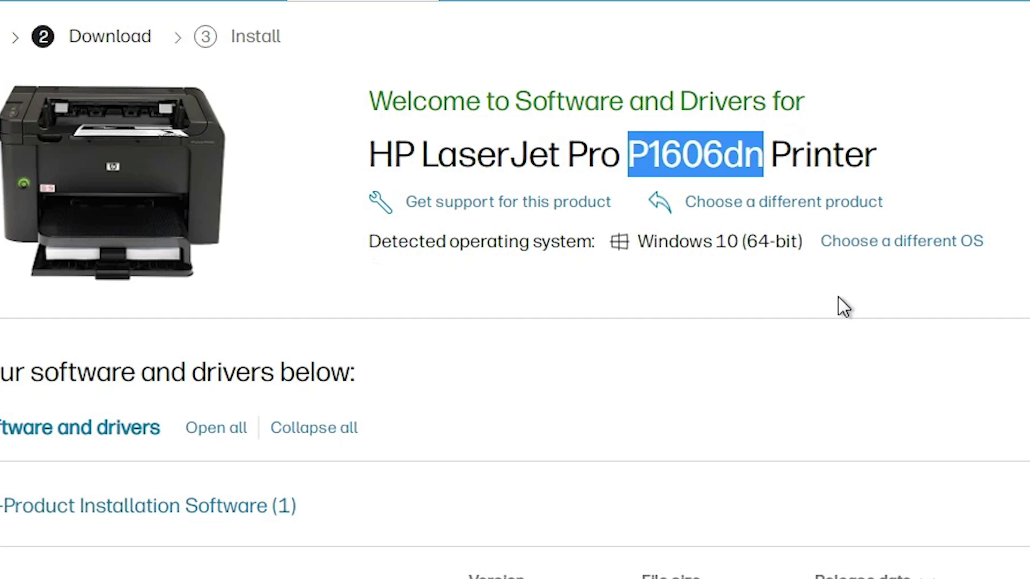
pyautogui.click(907, 242)
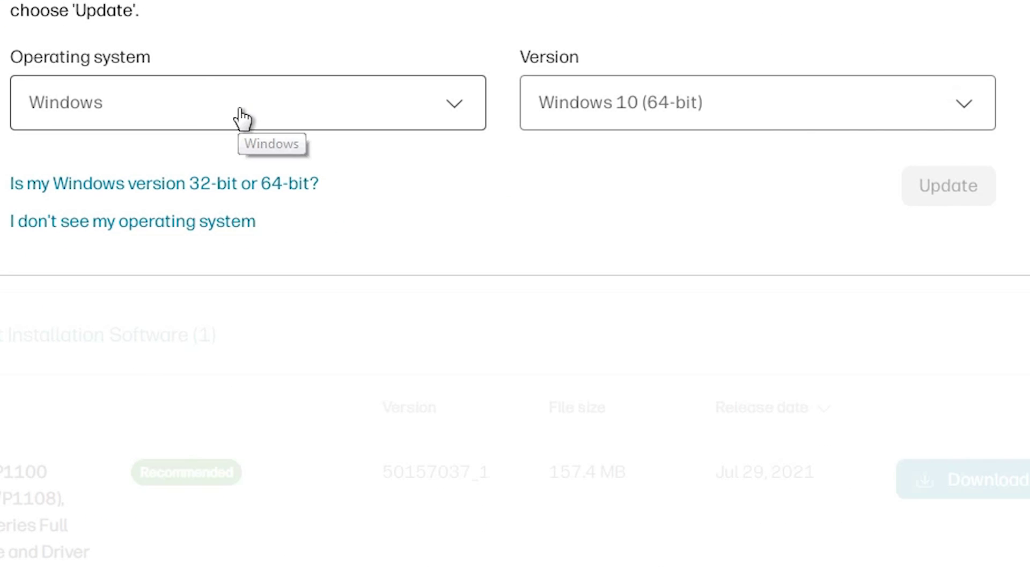
pyautogui.click(773, 84)
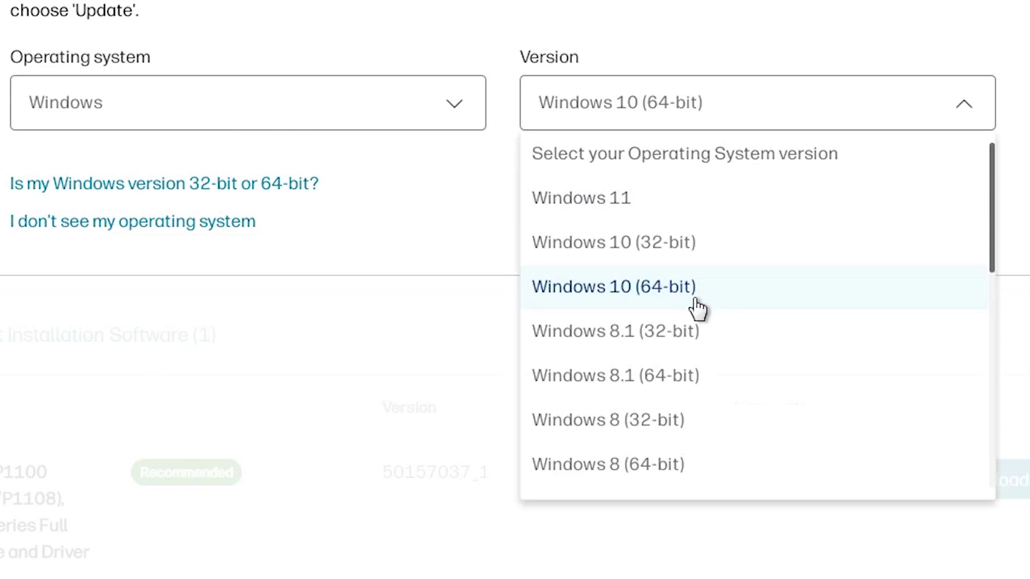
pyautogui.scroll(-6, 695, 310)
pyautogui.scroll(2, 681, 287)
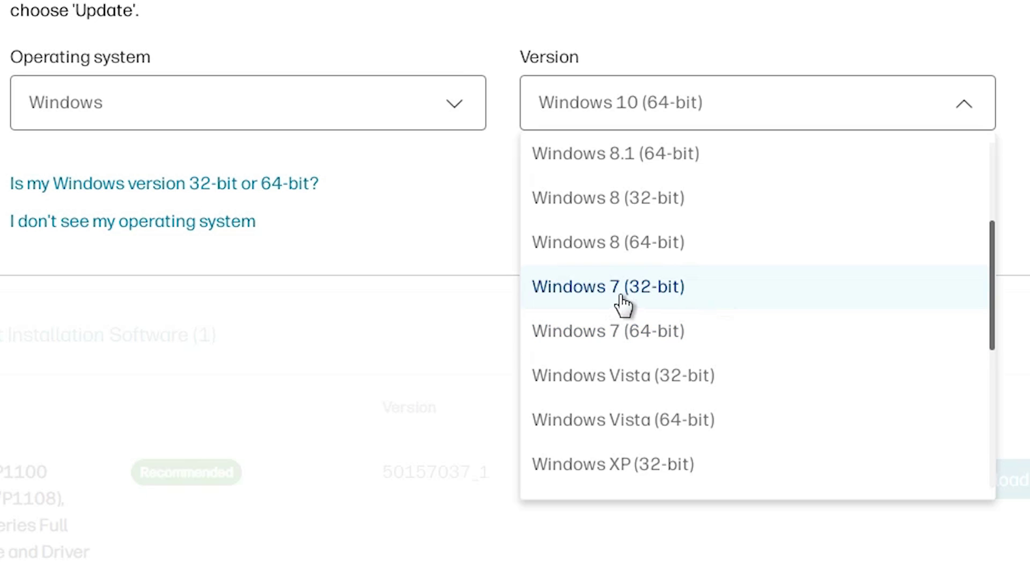
pyautogui.click(660, 301)
# Apply Windows 7 (32-bit) and download the 157.4 MB P1100/P1560/P1600 full-feature installer.
pyautogui.click(935, 193)
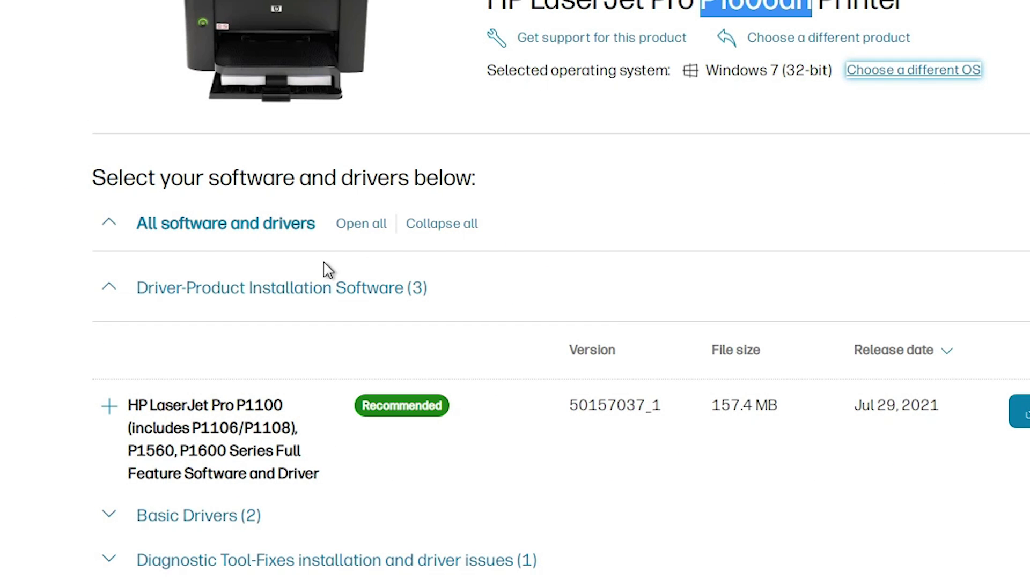
pyautogui.scroll(-2, 315, 285)
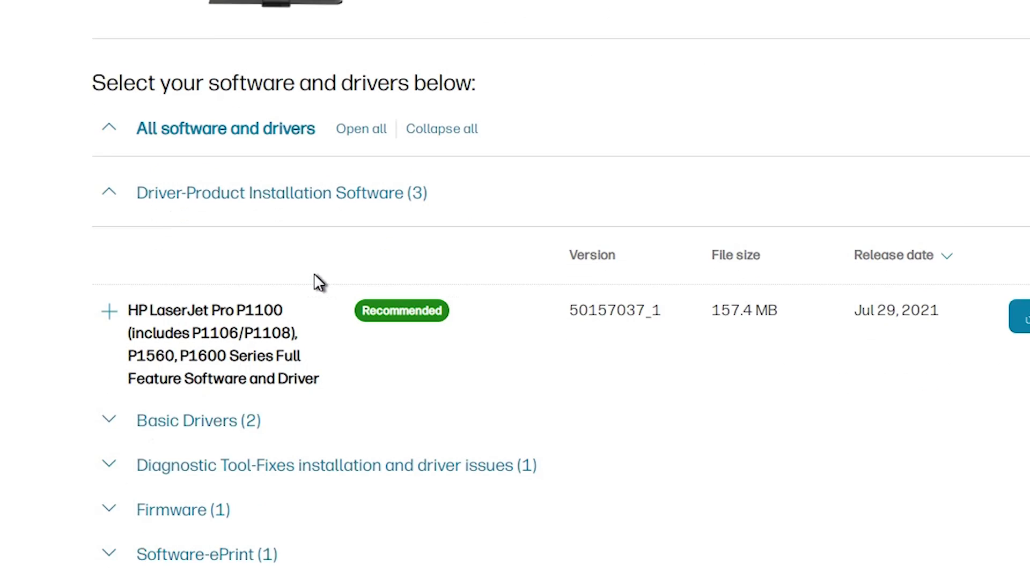
pyautogui.scroll(-2, 315, 280)
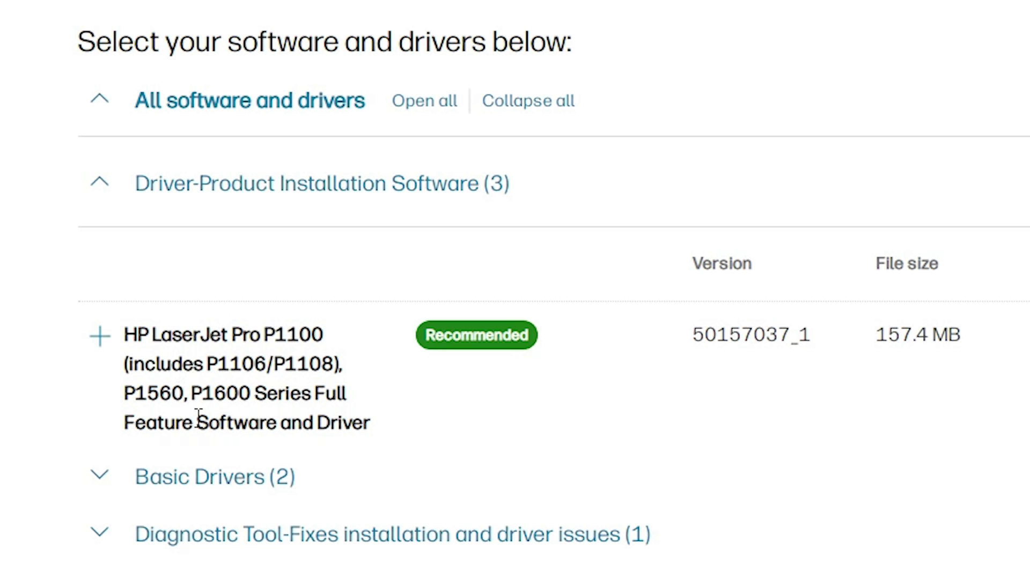
pyautogui.click(888, 261)
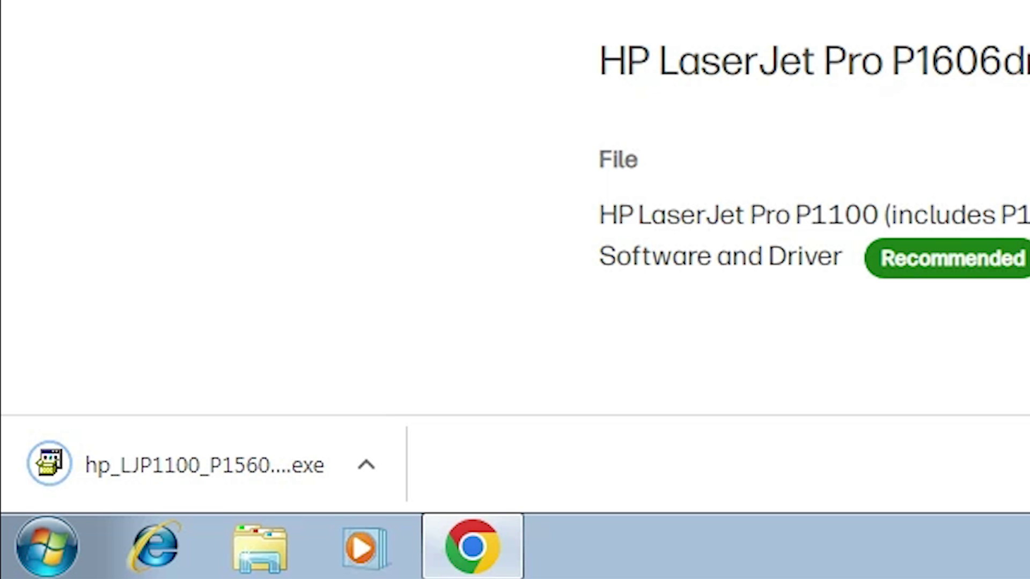
# Reveal the hp_LJP1100 installer in Downloads and drag it onto the desktop.
pyautogui.click(910, 464)
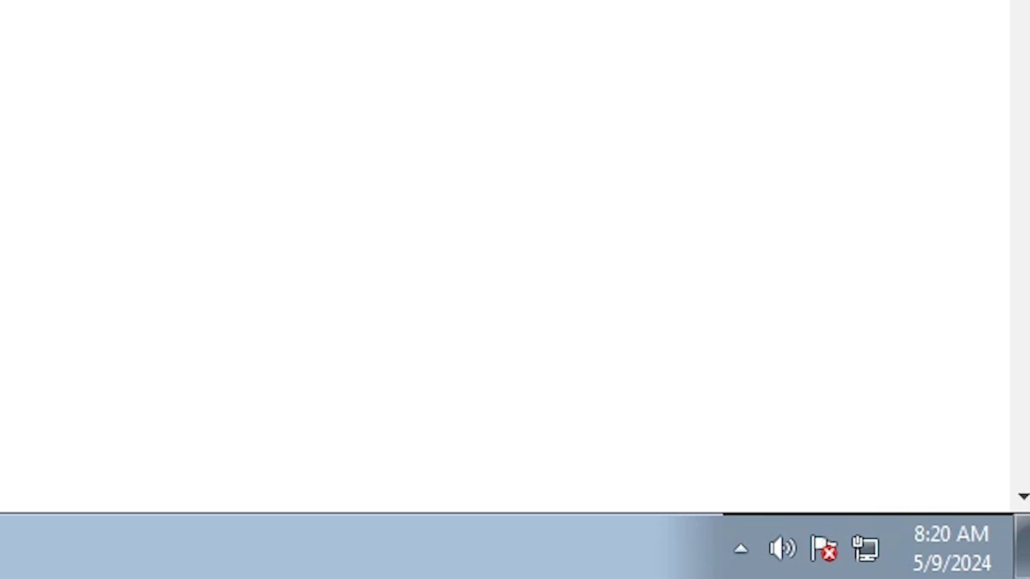
pyautogui.click(361, 278)
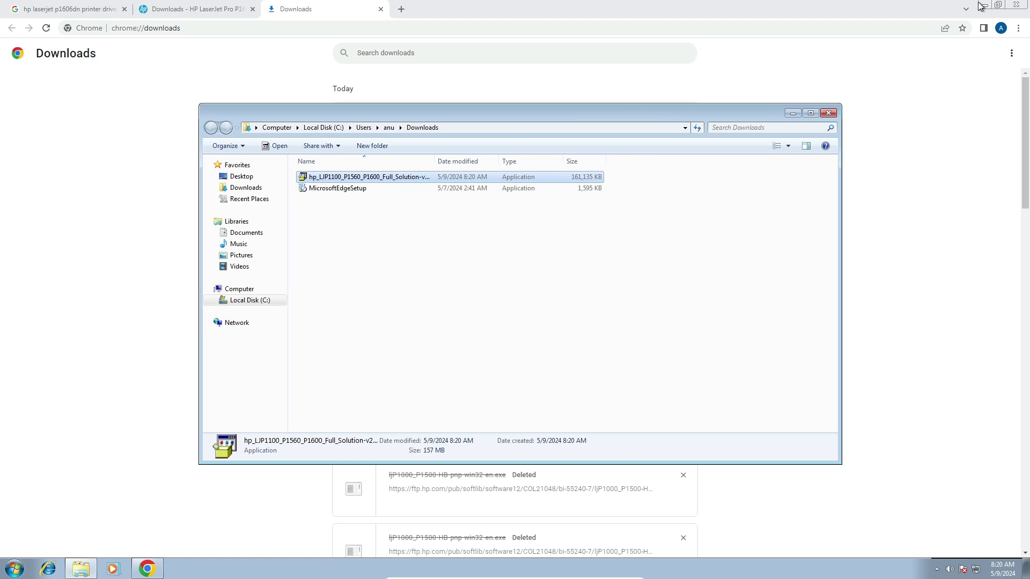
pyautogui.click(980, 6)
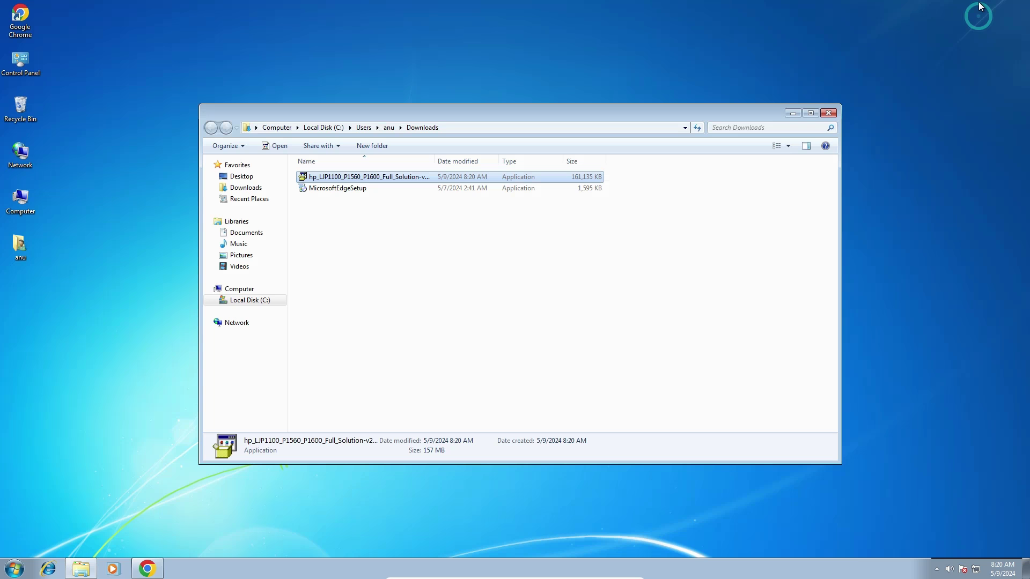
pyautogui.moveTo(348, 179); pyautogui.dragTo(71, 322)
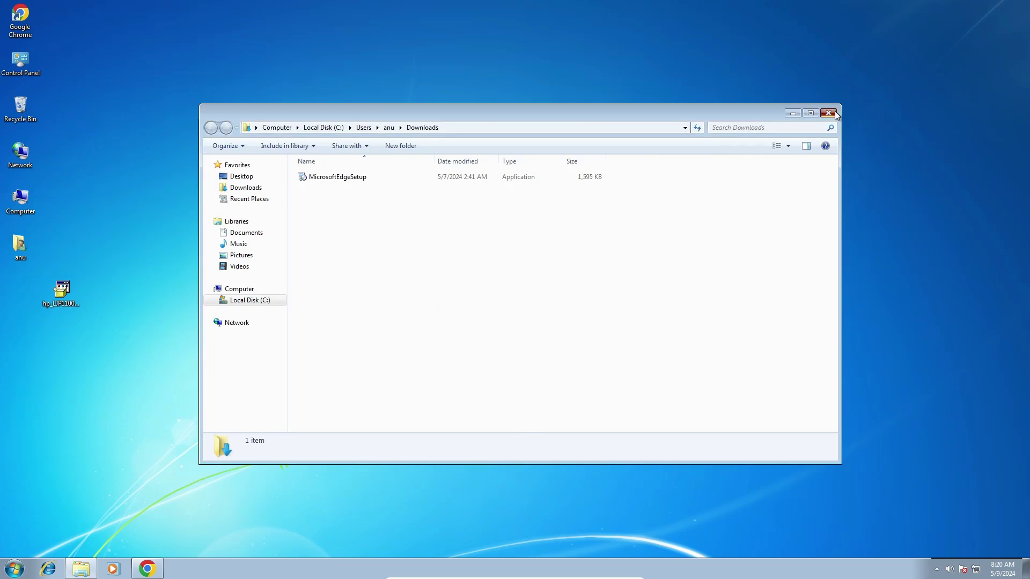
pyautogui.press('super+d')
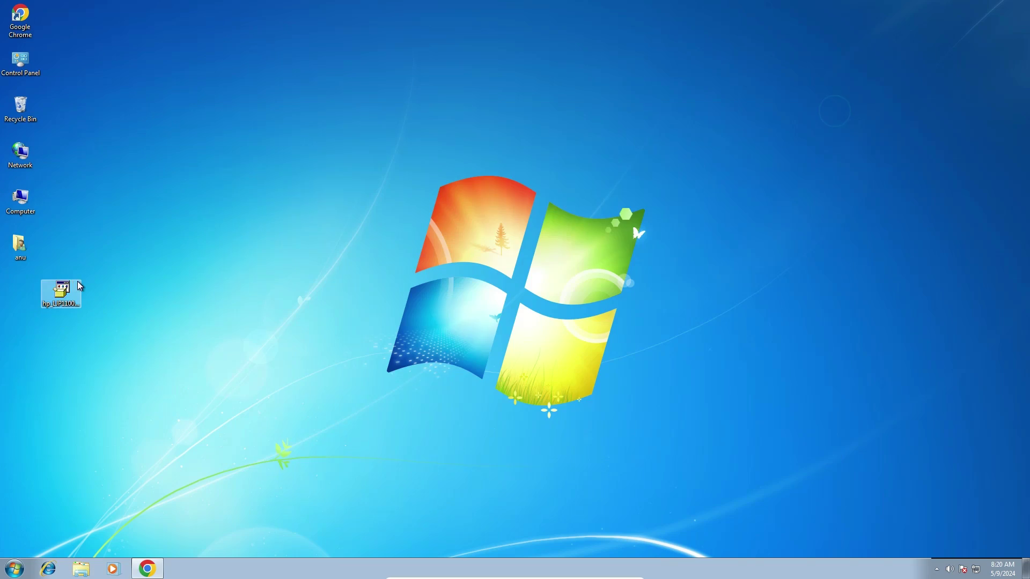
pyautogui.moveTo(149, 401); pyautogui.dragTo(110, 416)
pyautogui.moveTo(120, 352); pyautogui.dragTo(96, 346)
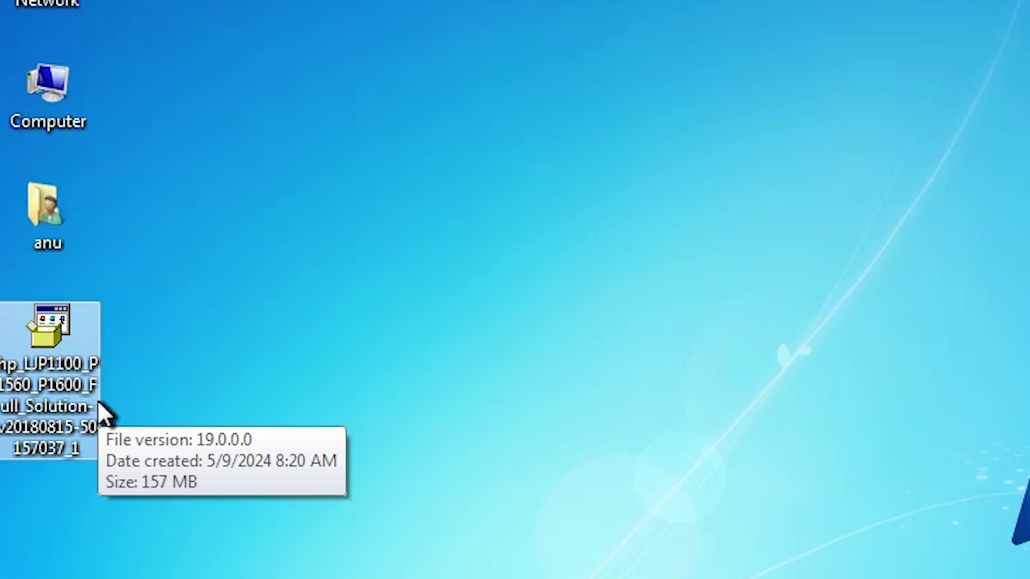
# Unpack the hp_LJP1100 installer with WinRAR's Extract files... using the default path.
pyautogui.rightClick(63, 348)
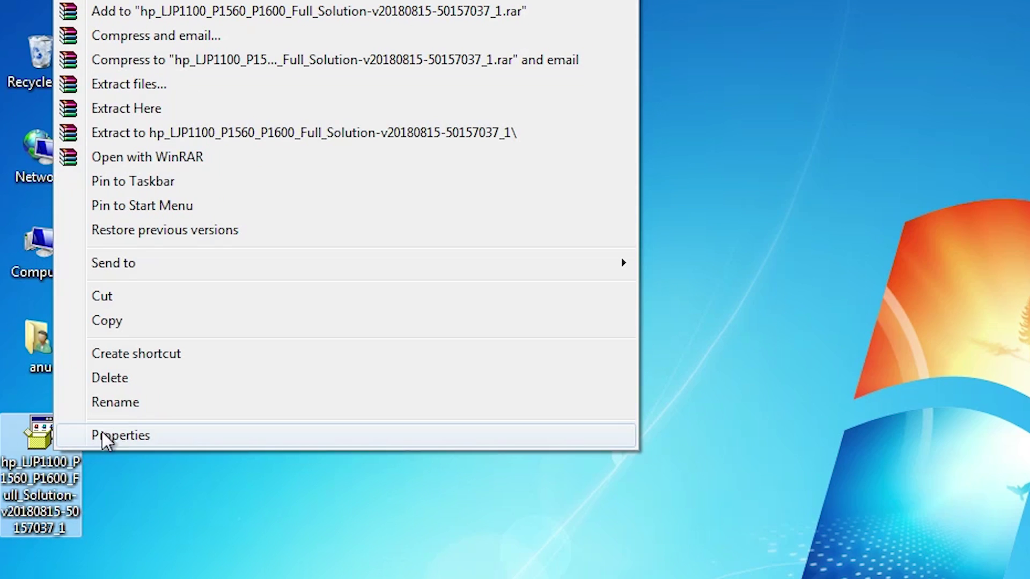
pyautogui.click(175, 90)
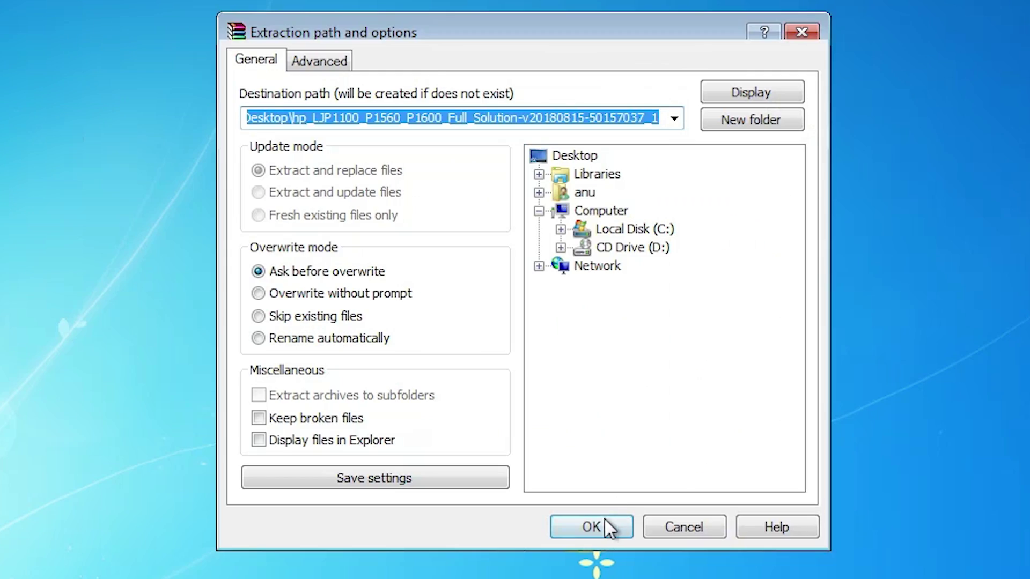
pyautogui.click(604, 525)
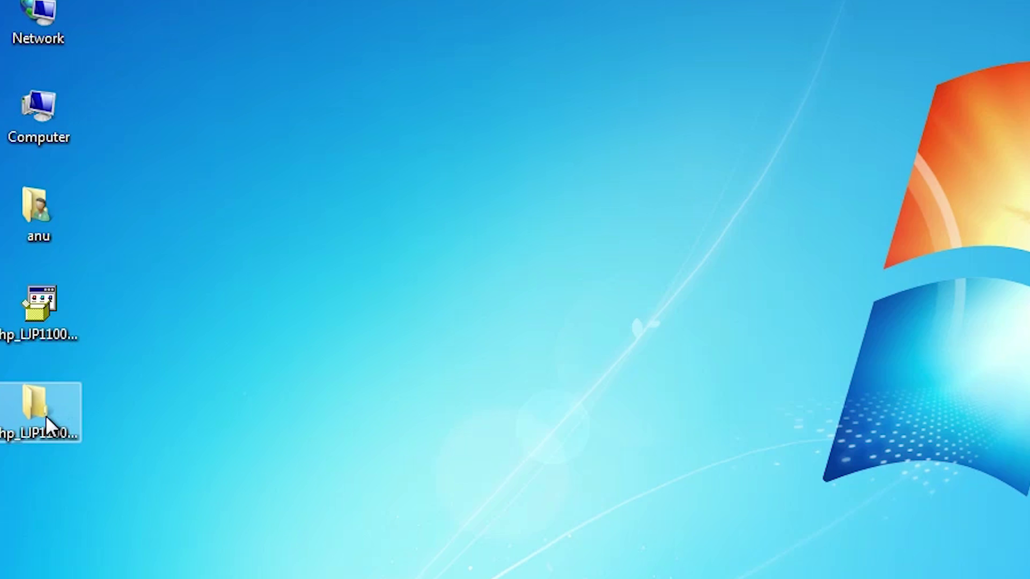
# Browse the extracted hp_LJP1100 folder's language folders and drv32/drv64 archives, then open the Start menu.
pyautogui.doubleClick(63, 409)
pyautogui.scroll(-20, 959, 493)
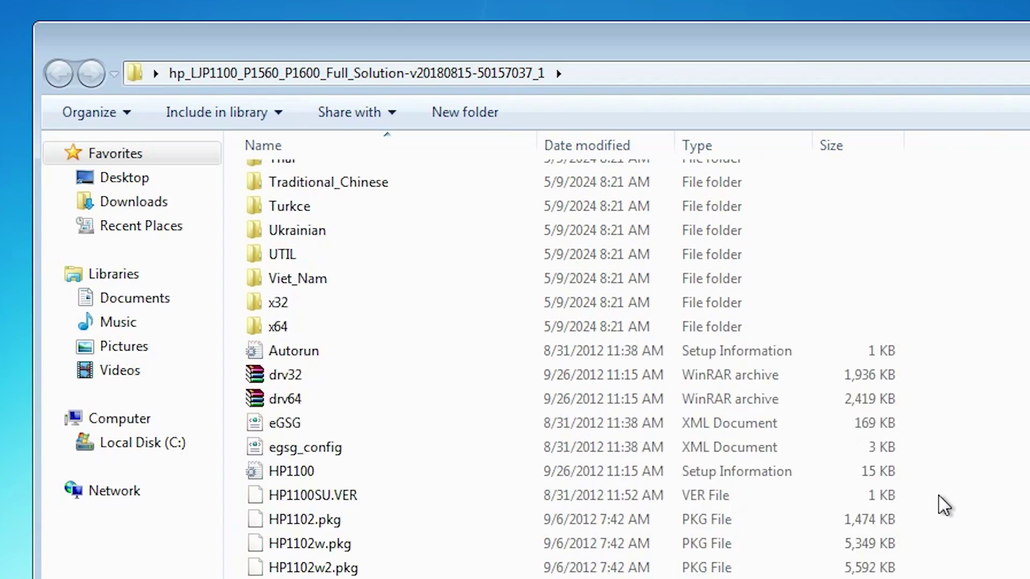
pyautogui.scroll(10, 924, 499)
pyautogui.scroll(10, 916, 509)
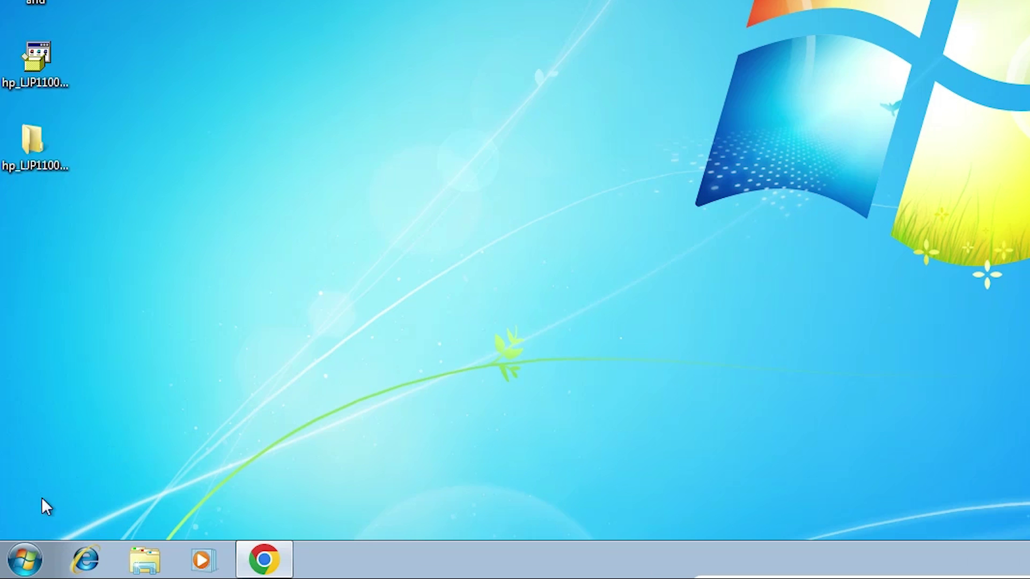
pyautogui.click(22, 558)
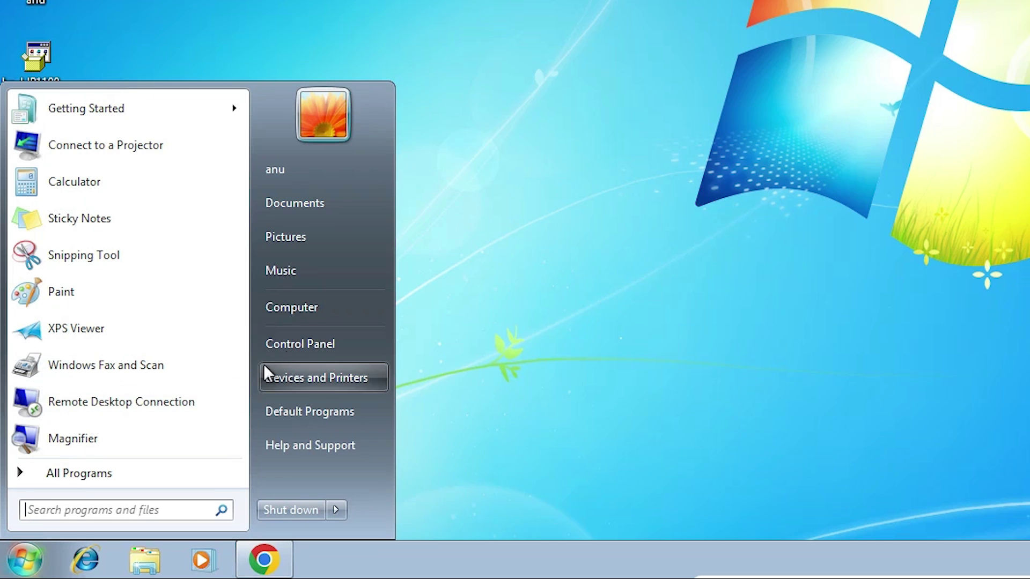
# Go from Control Panel to Devices and Printers and launch Add a printer.
pyautogui.click(291, 349)
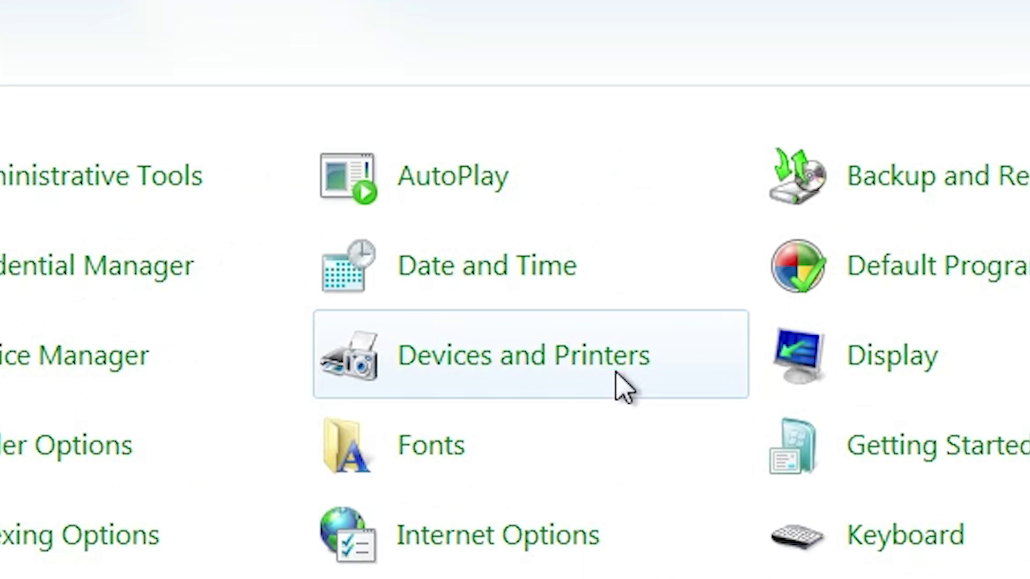
pyautogui.click(610, 363)
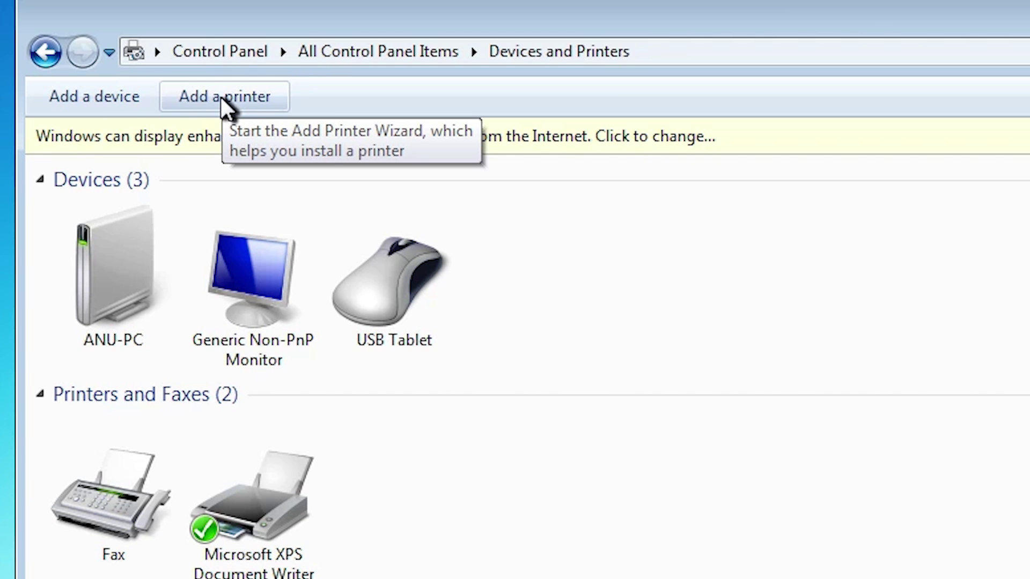
pyautogui.click(245, 99)
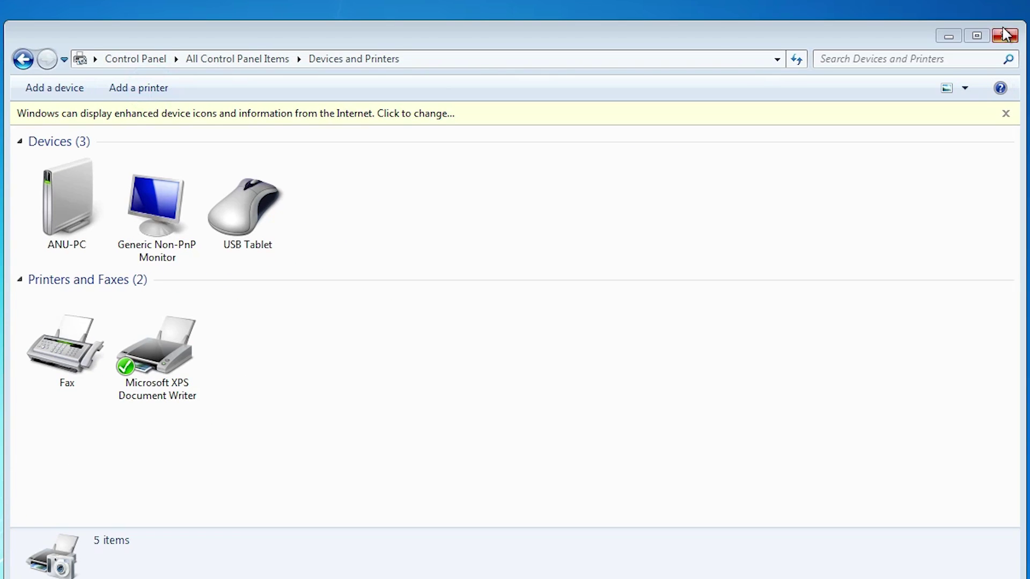
# Choose Add a local printer on the existing port USB001 (Local Port).
pyautogui.click(1005, 35)
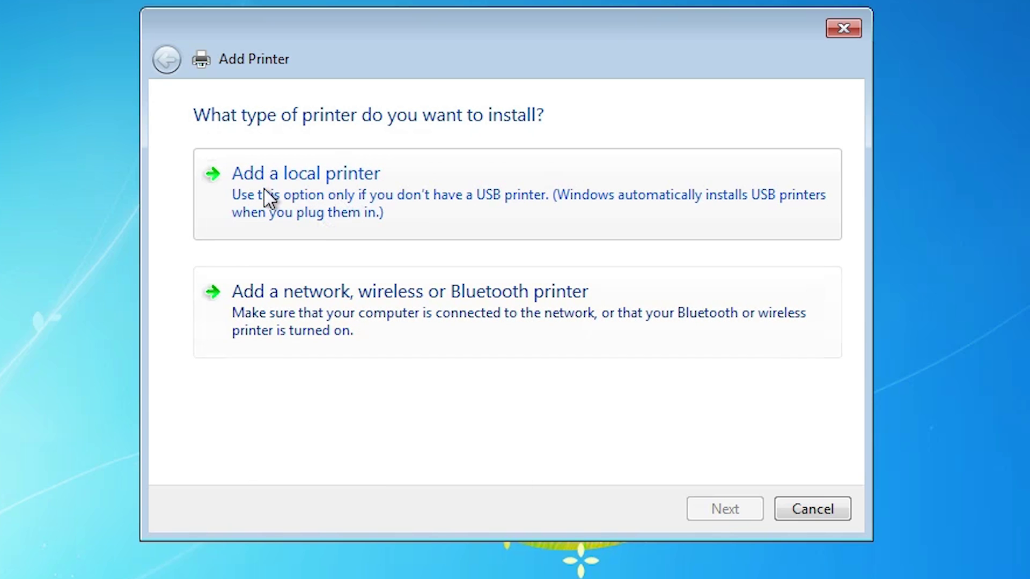
pyautogui.click(383, 176)
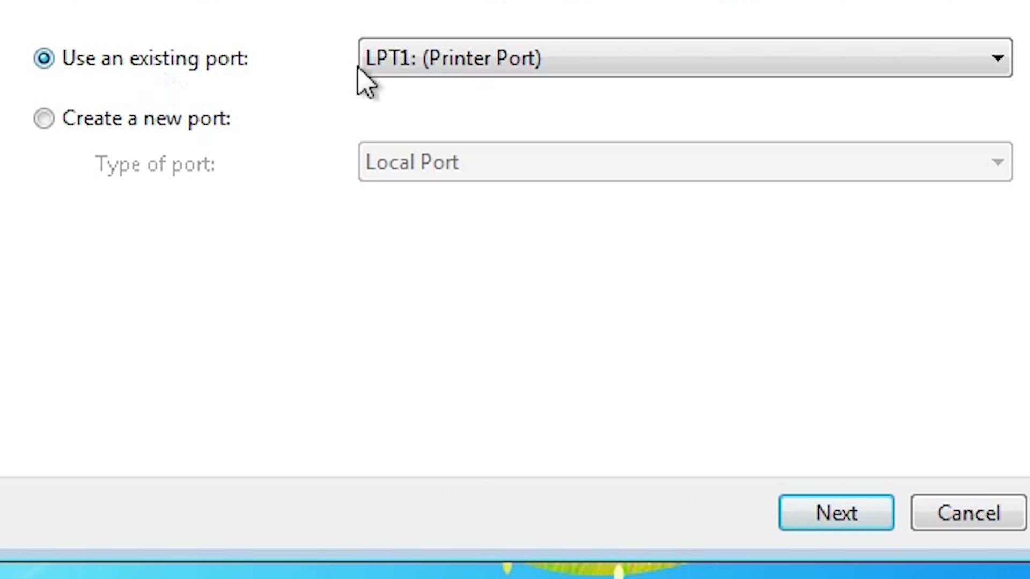
pyautogui.click(481, 137)
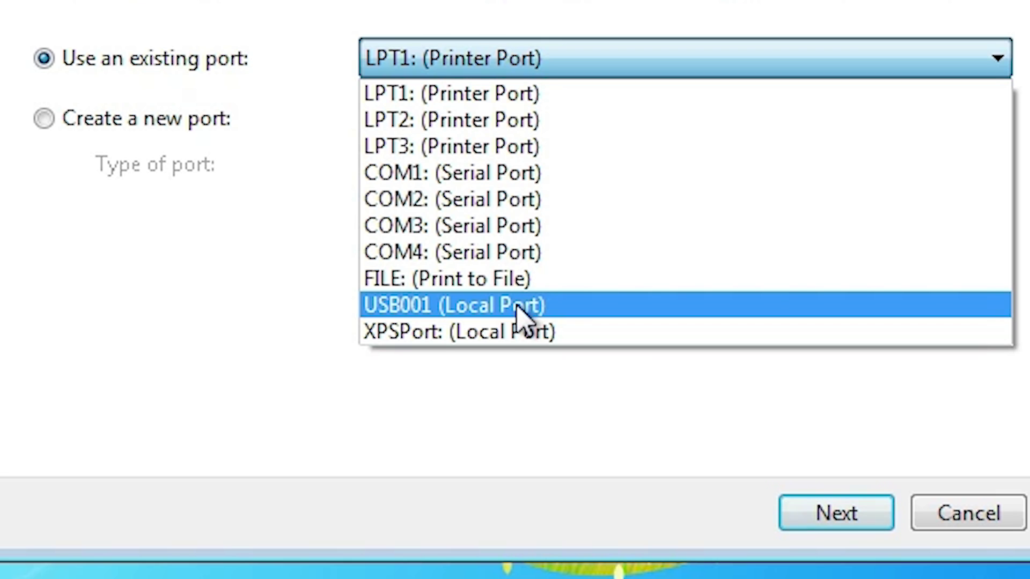
pyautogui.click(518, 311)
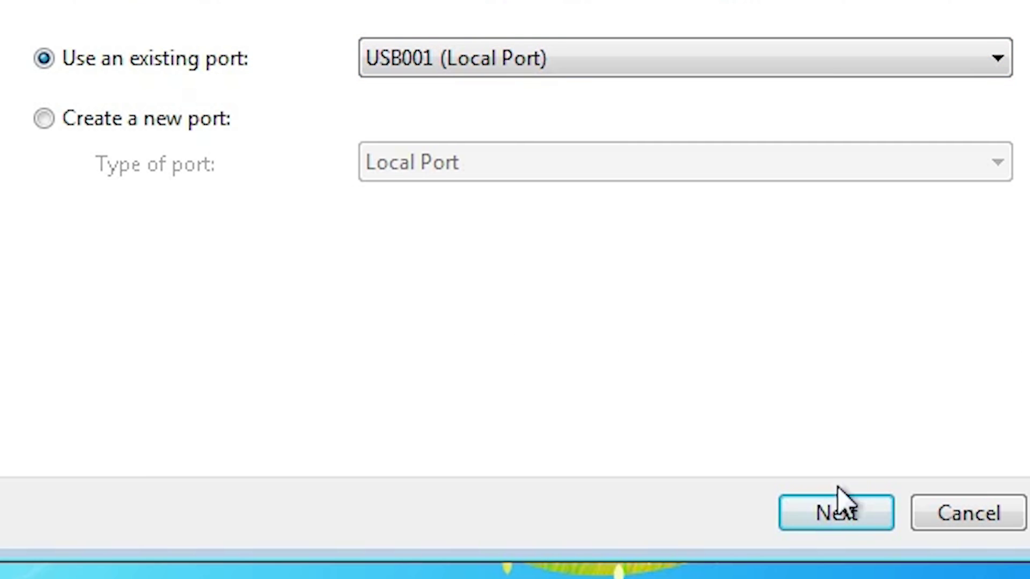
pyautogui.click(669, 78)
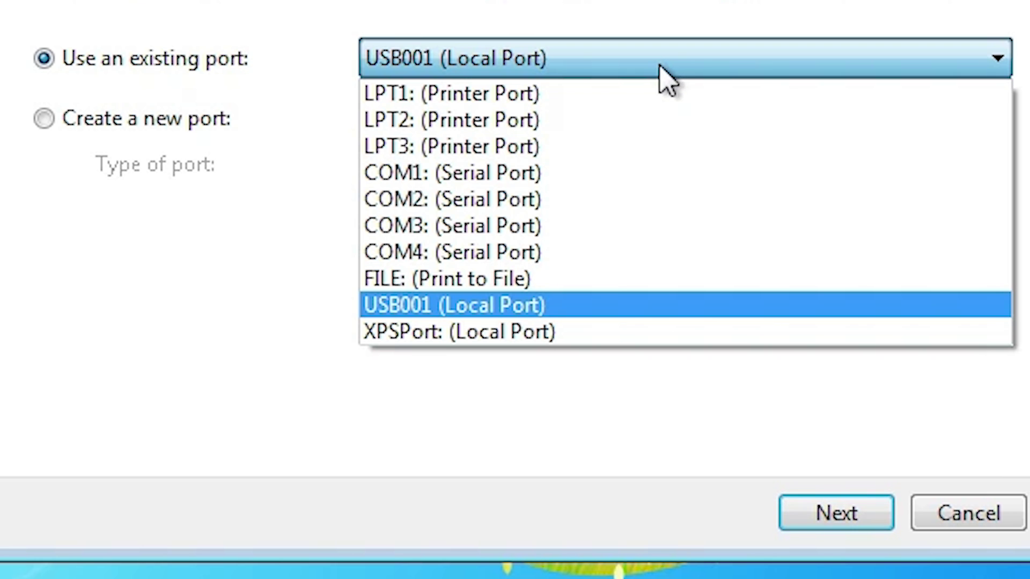
pyautogui.click(482, 305)
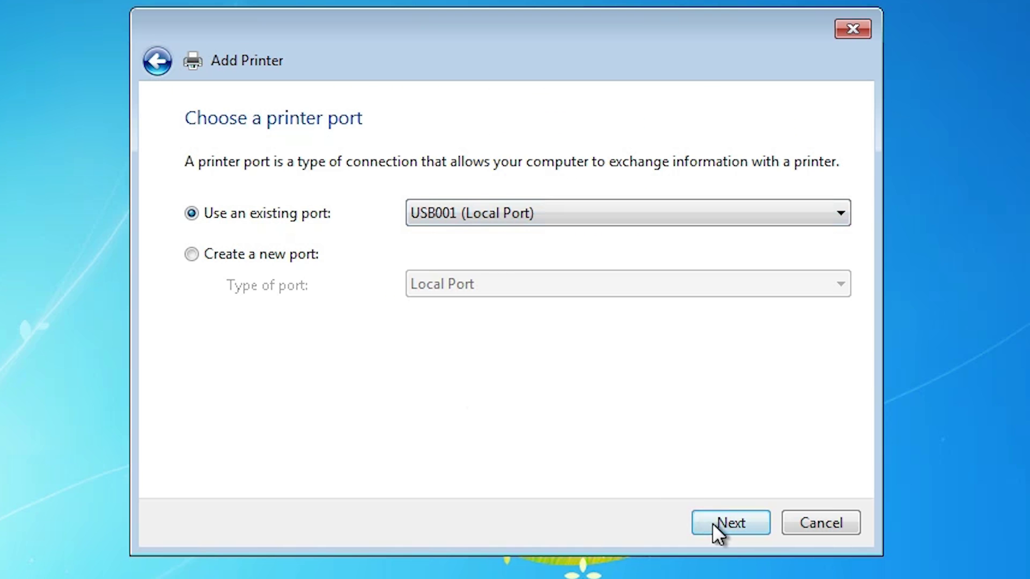
# Load printer drivers via Have Disk from Autorun.inf in the desktop hp_LJP1100 folder.
pyautogui.click(743, 523)
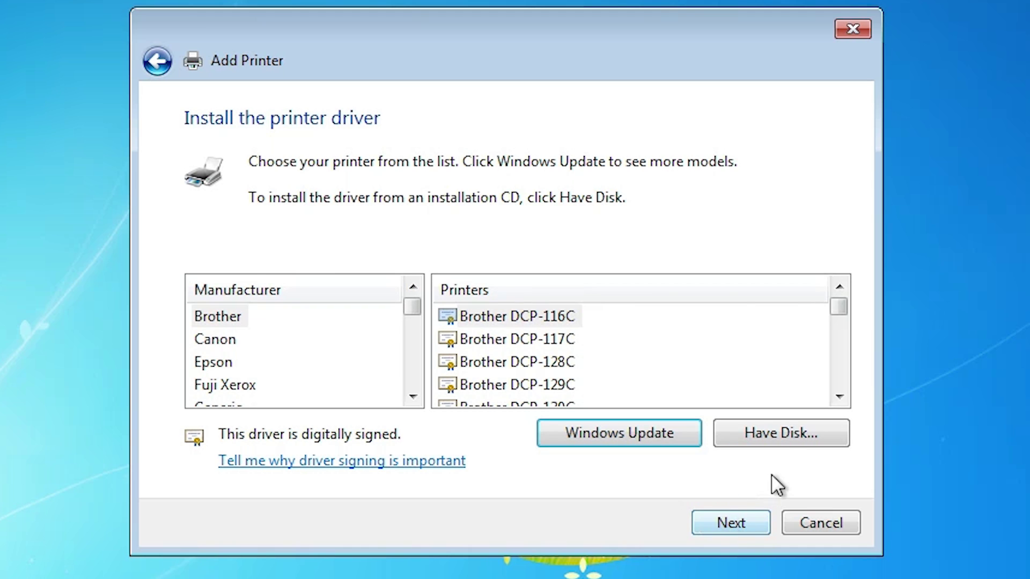
pyautogui.click(780, 429)
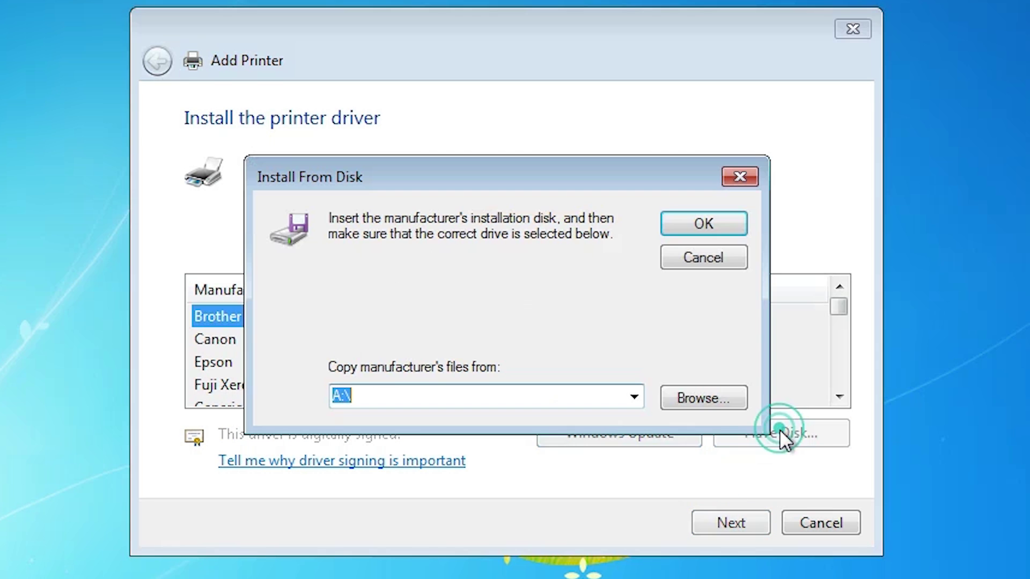
pyautogui.click(732, 399)
pyautogui.click(330, 377)
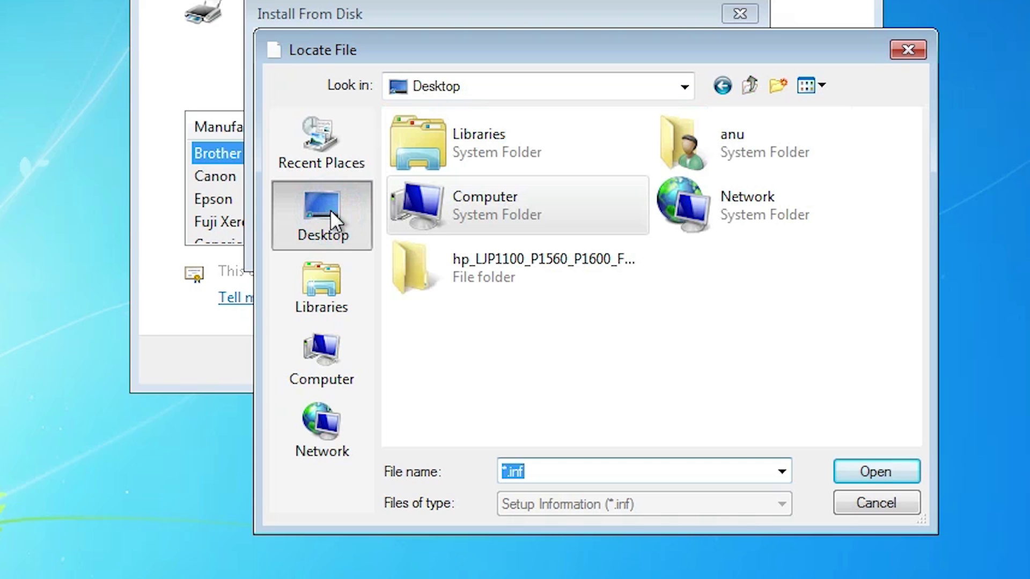
pyautogui.doubleClick(455, 269)
pyautogui.scroll(-12, 454, 267)
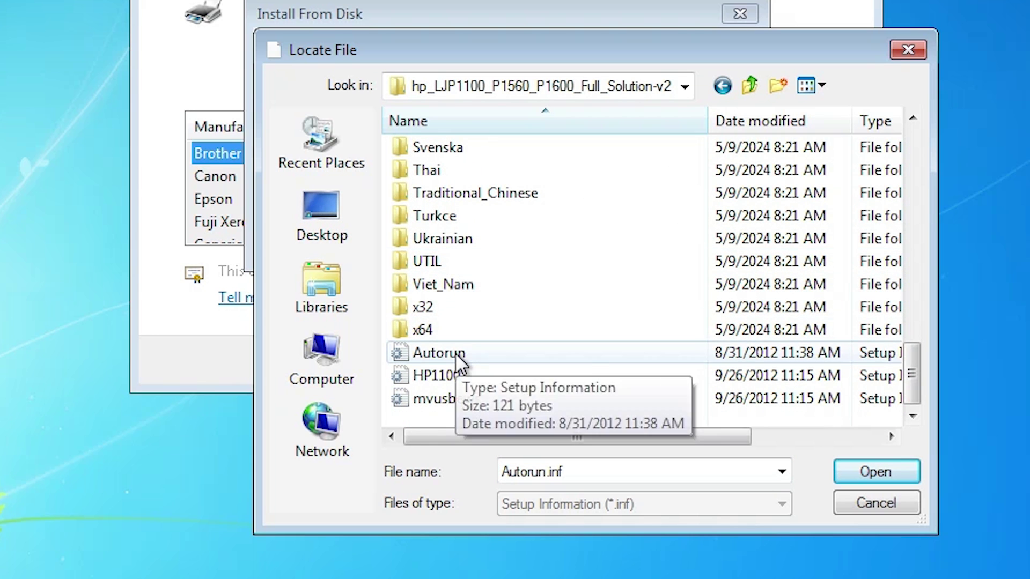
pyautogui.click(456, 355)
pyautogui.click(904, 472)
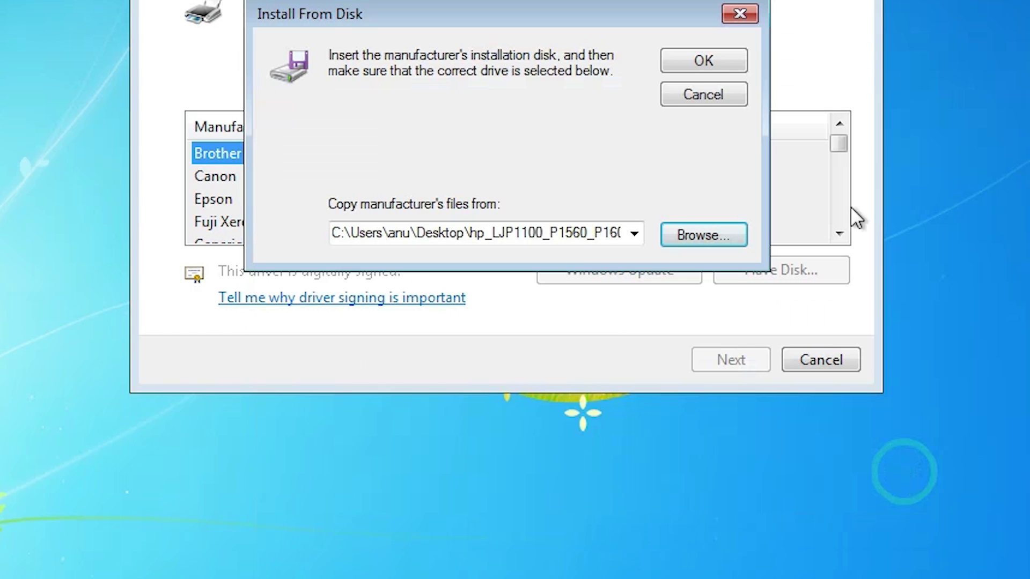
pyautogui.click(711, 224)
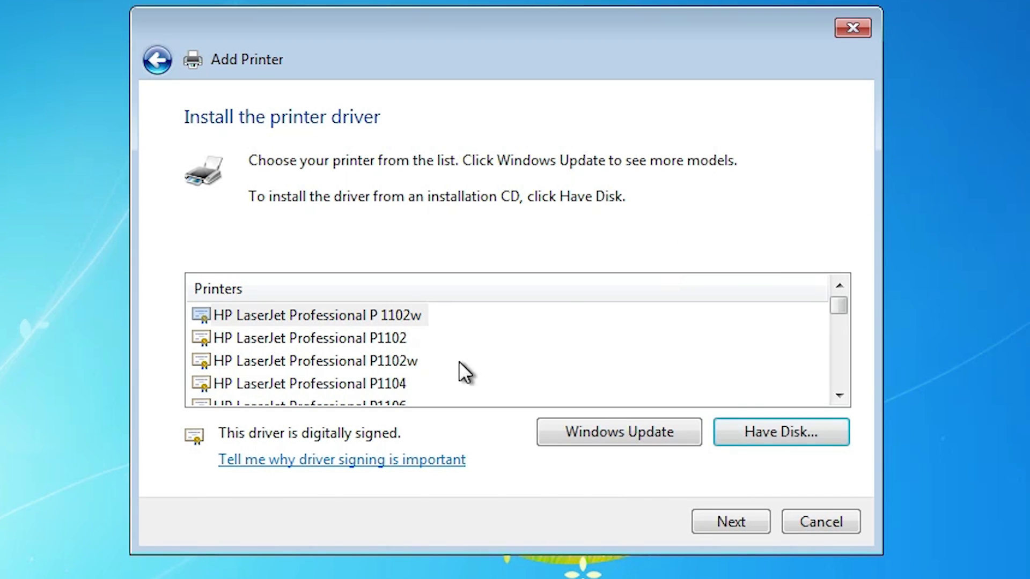
# Select HP LaserJet Professional P1606dn from the loaded model list.
pyautogui.click(344, 365)
pyautogui.scroll(-5, 346, 381)
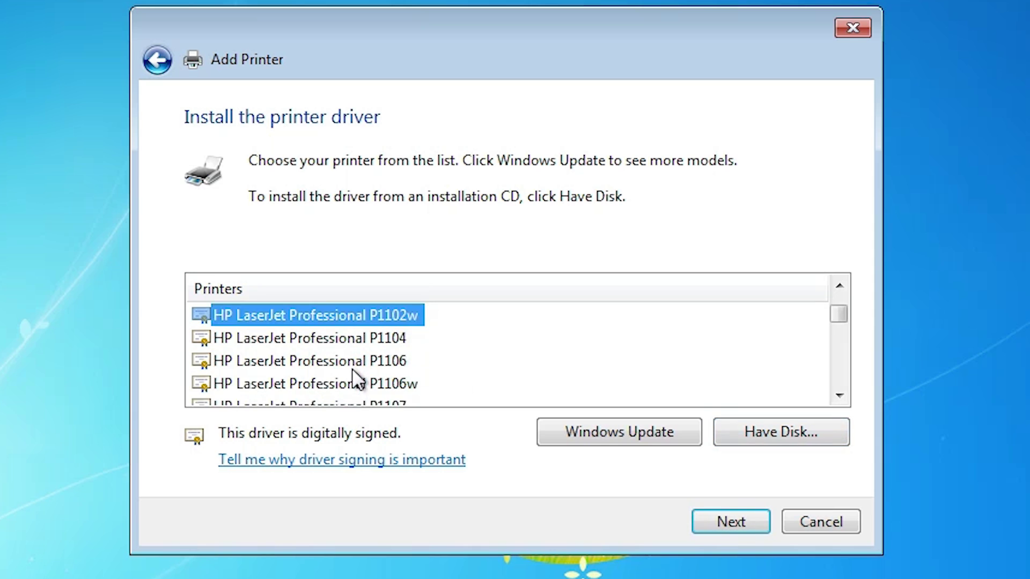
pyautogui.scroll(1, 356, 379)
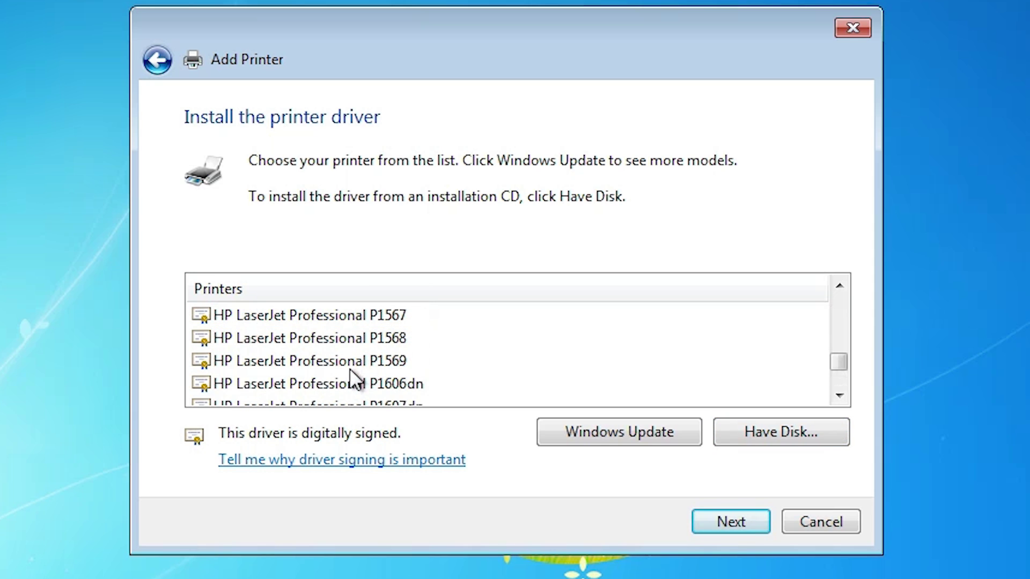
pyautogui.click(410, 384)
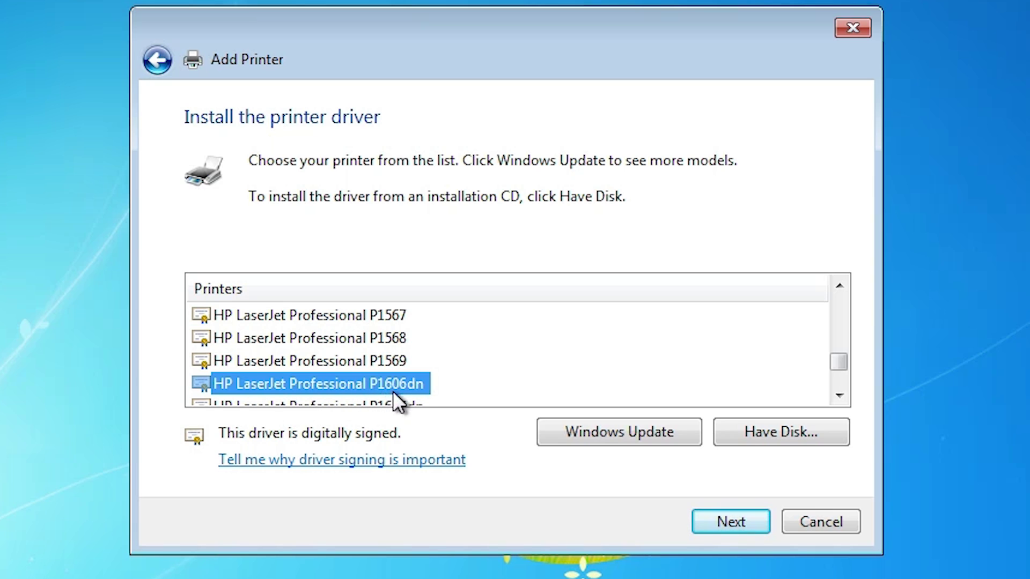
# Rename the printer to 'HP LaserJet pro P1606dn' and install it.
pyautogui.click(722, 518)
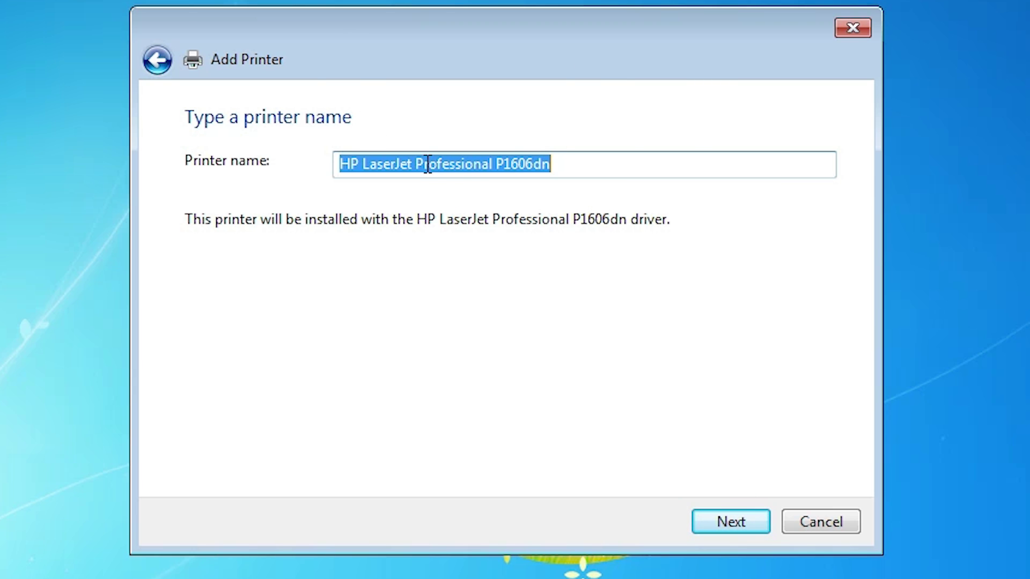
pyautogui.click(457, 165)
pyautogui.doubleClick(453, 164)
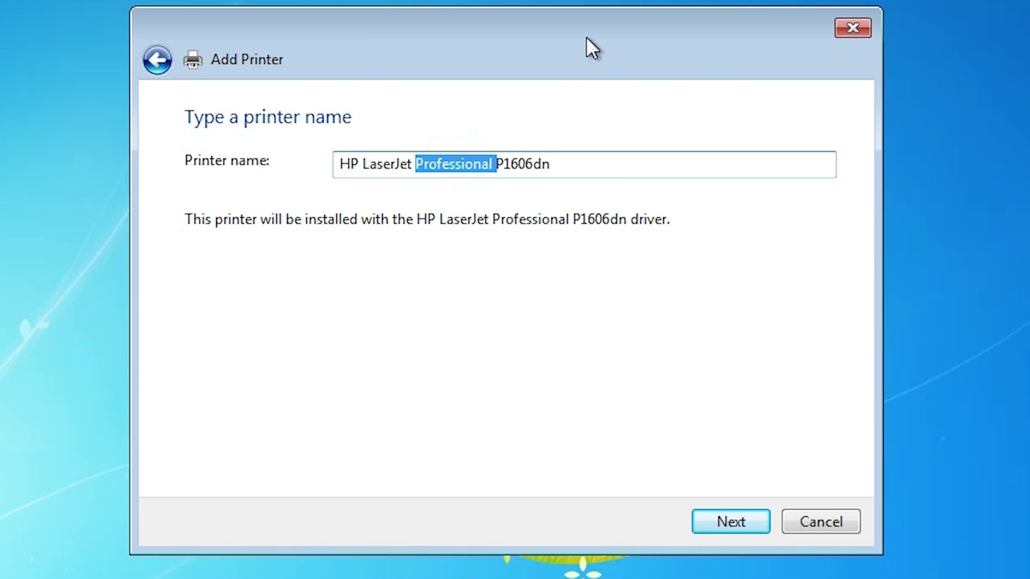
pyautogui.write('pro')
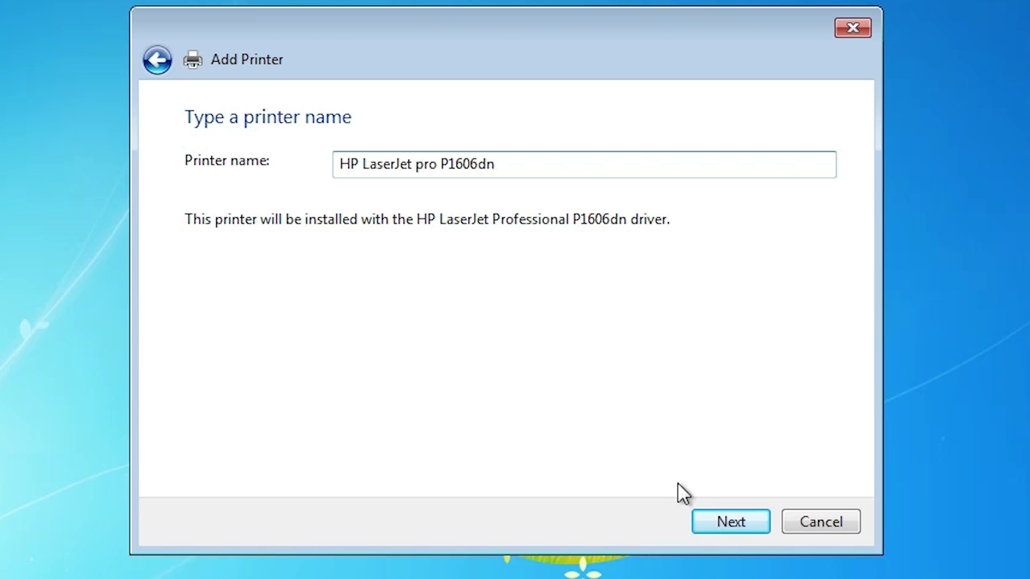
pyautogui.click(731, 528)
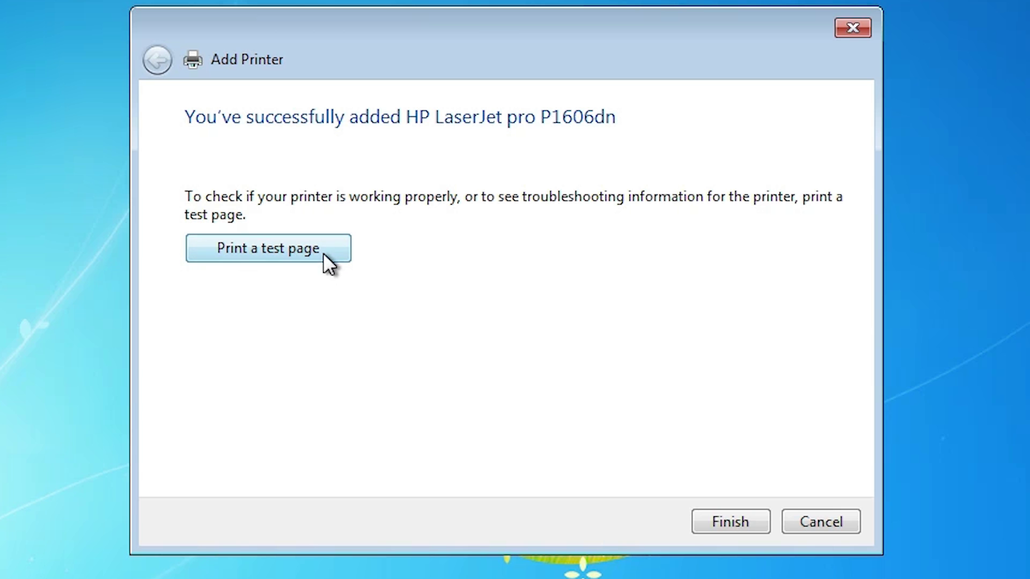
# Finish the Add Printer wizard and check Devices and Printers for the HP LaserJet Pro P1606dn.
pyautogui.click(741, 521)
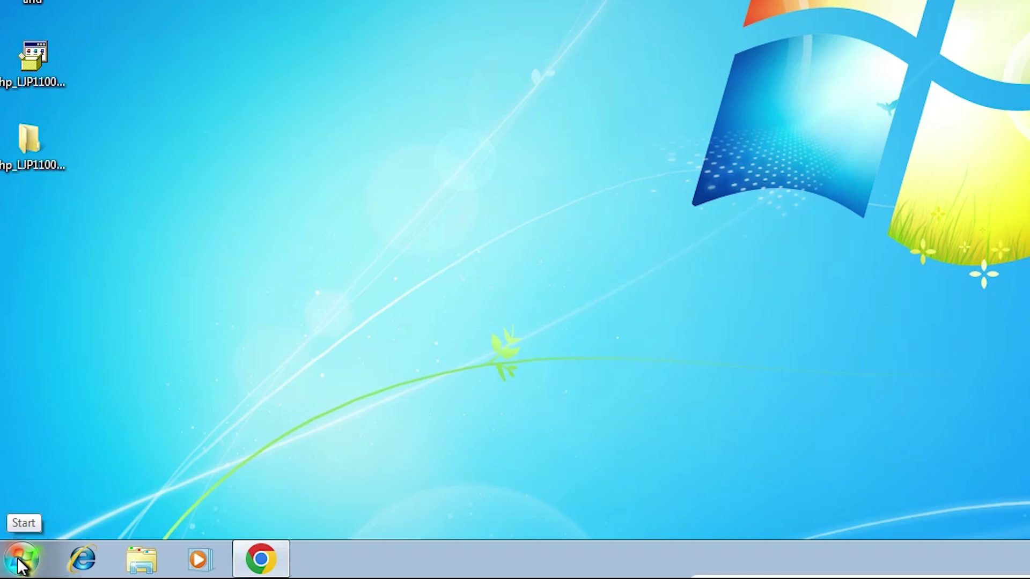
pyautogui.click(19, 560)
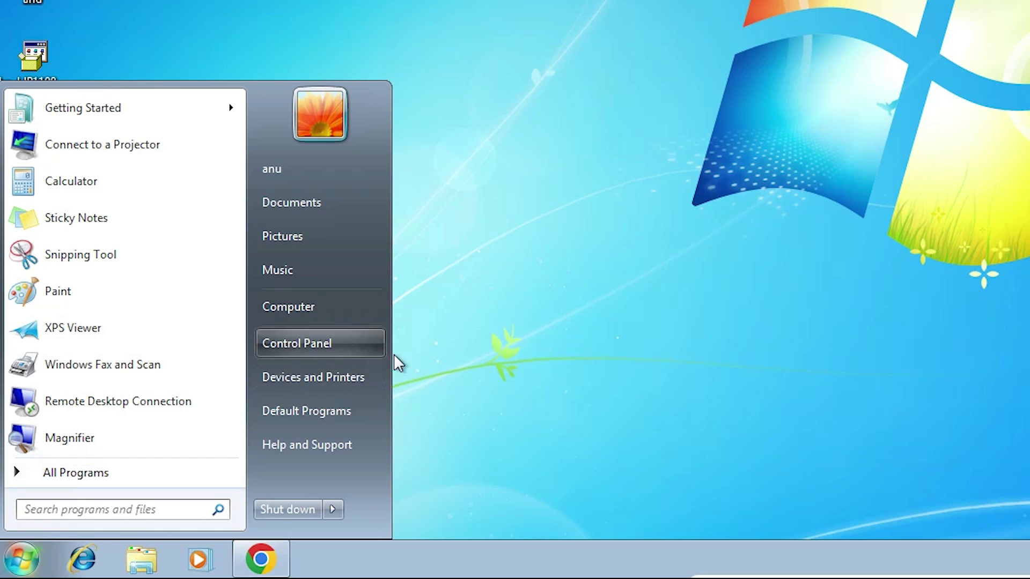
pyautogui.click(297, 382)
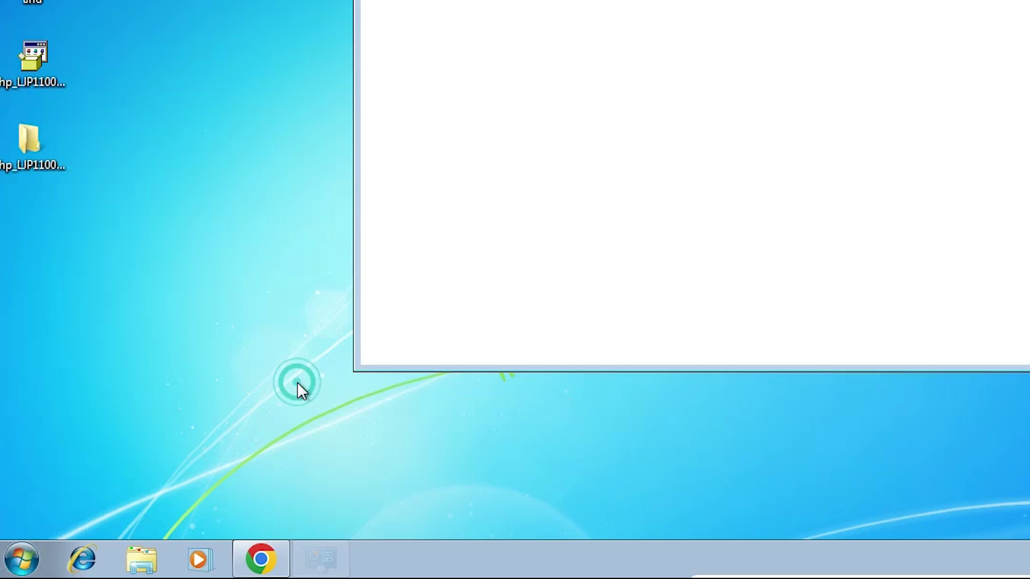